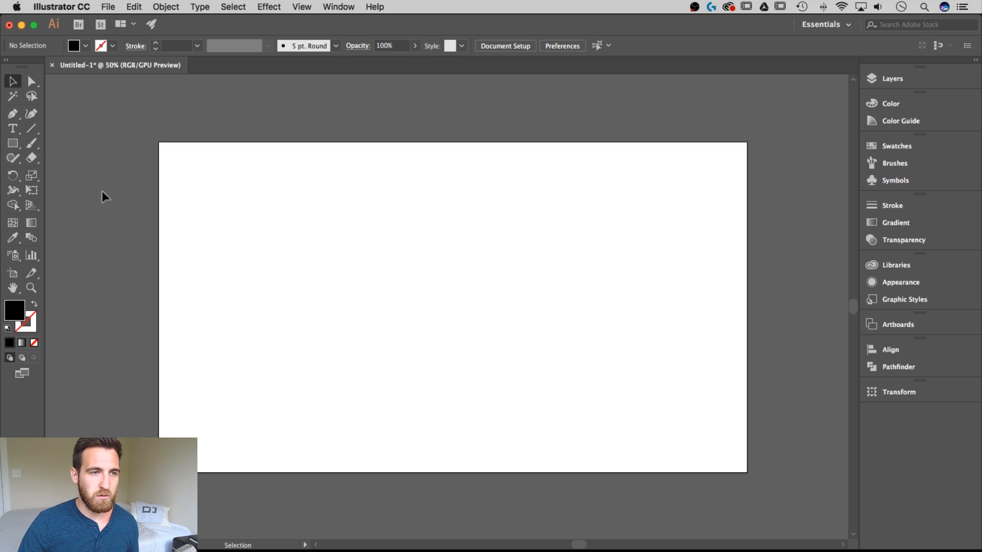
Draw a rectangle covering the whole artboard and fill it with the red swatch
left_click(13, 146)
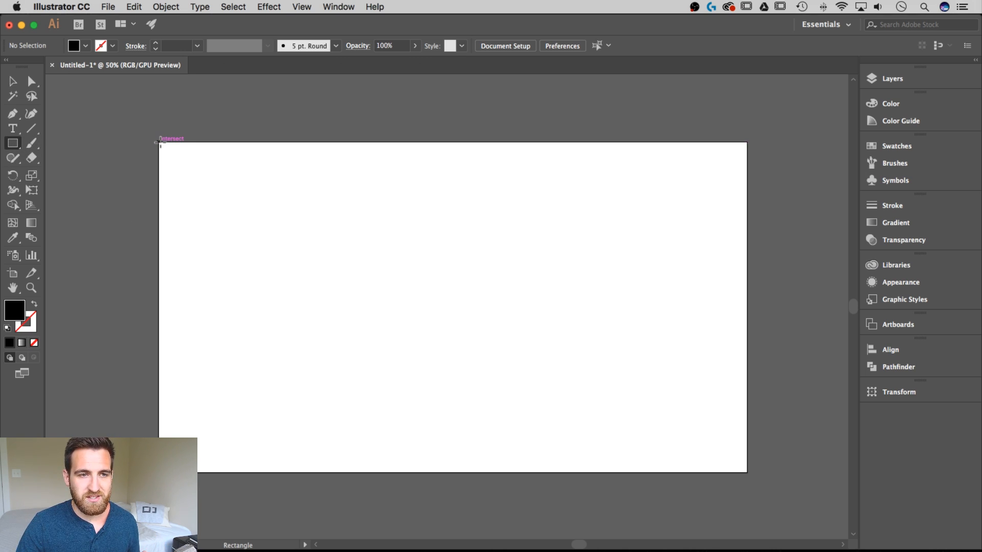
left_click_drag(157, 143, 747, 473)
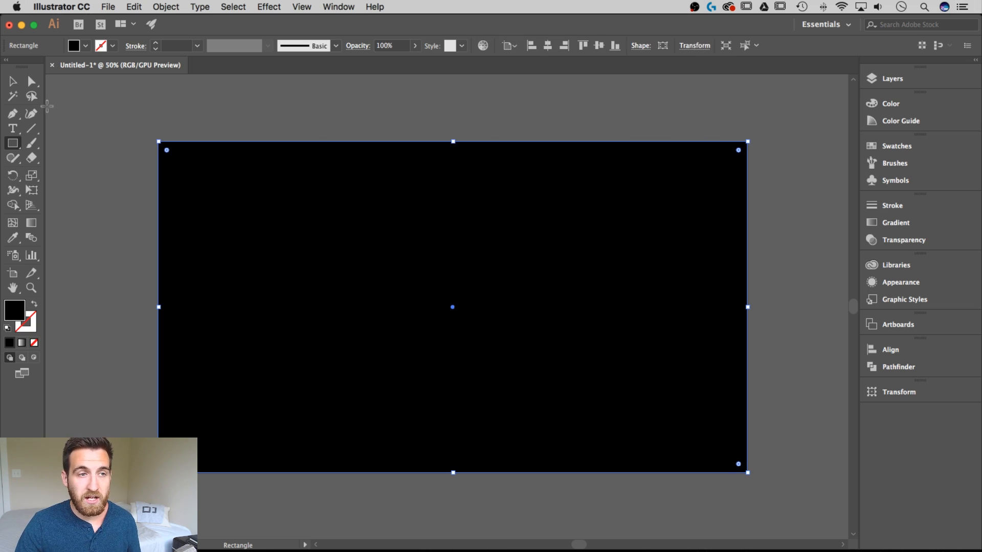
left_click(13, 81)
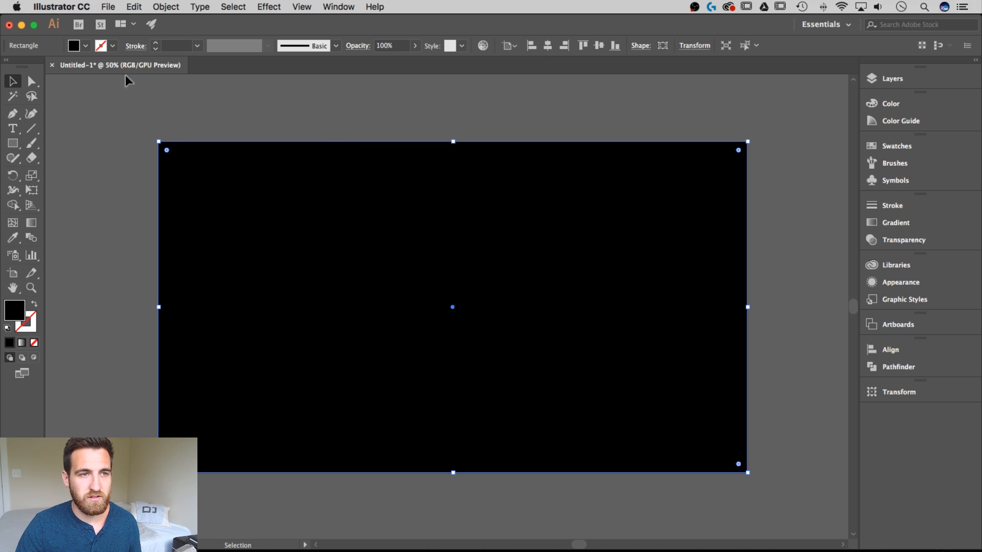
left_click(84, 47)
left_click(86, 67)
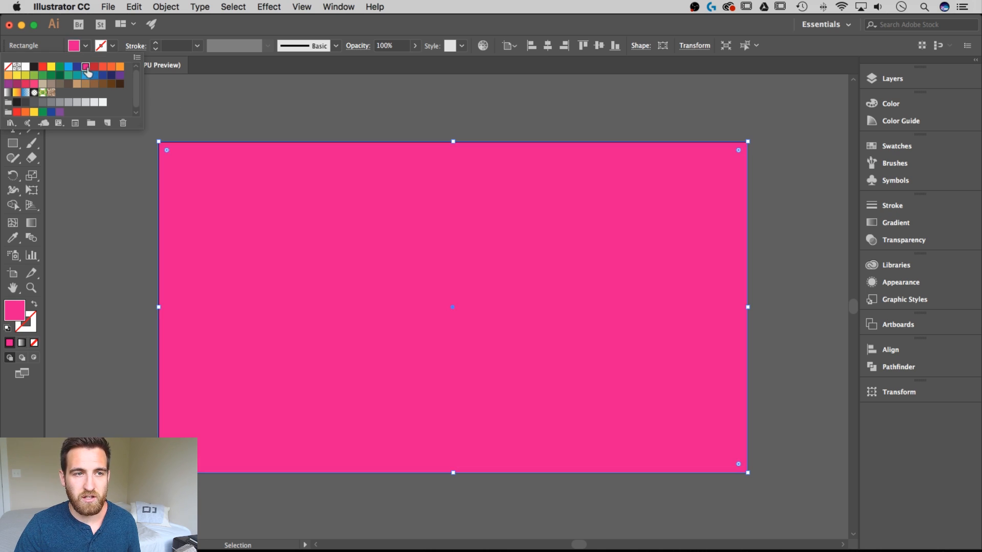
left_click(94, 69)
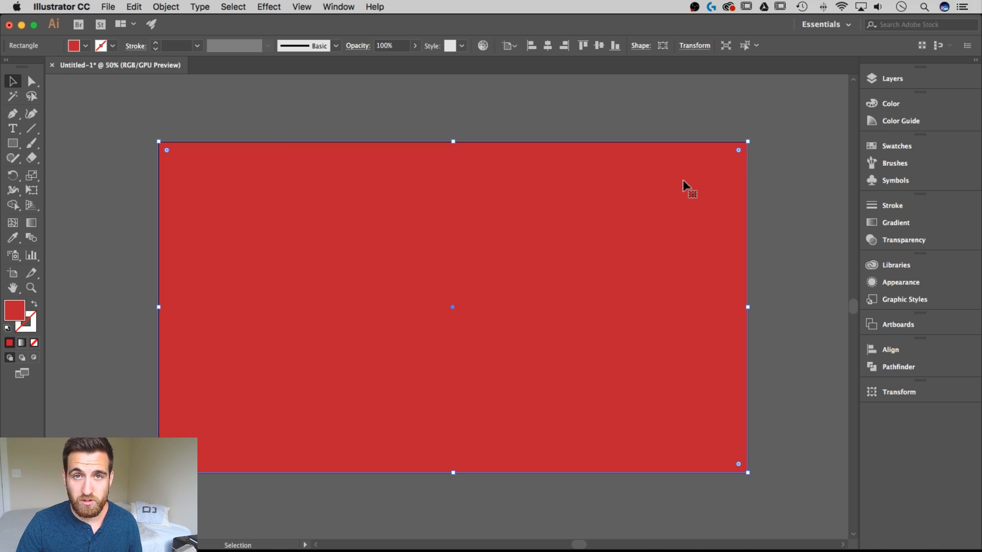
Lock Layer 1 against selection and unlock it again
left_click(883, 78)
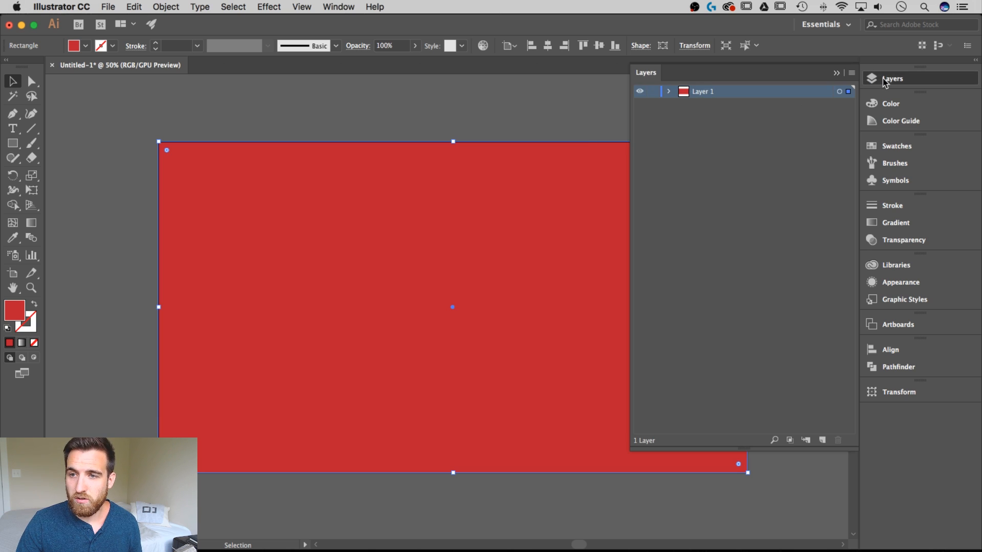
left_click(653, 94)
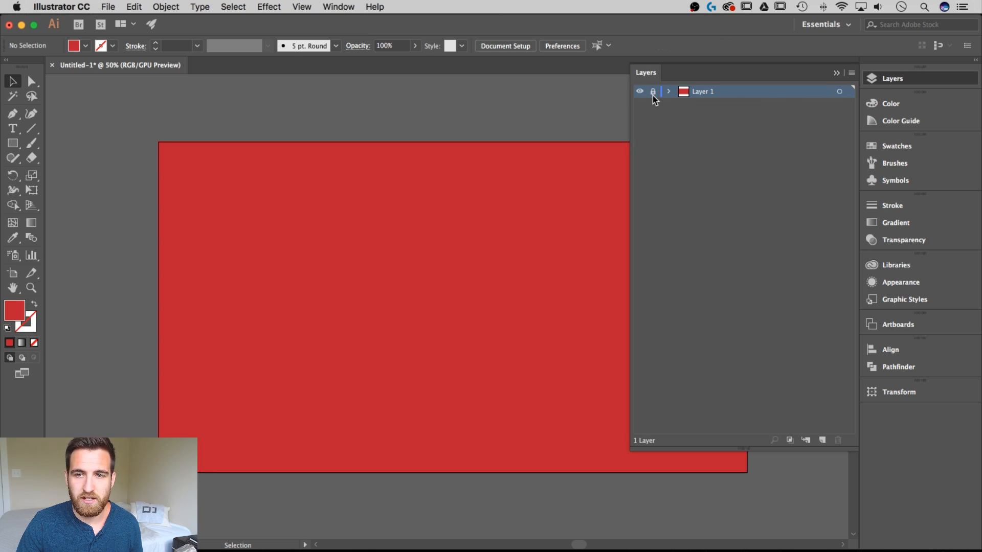
left_click(654, 93)
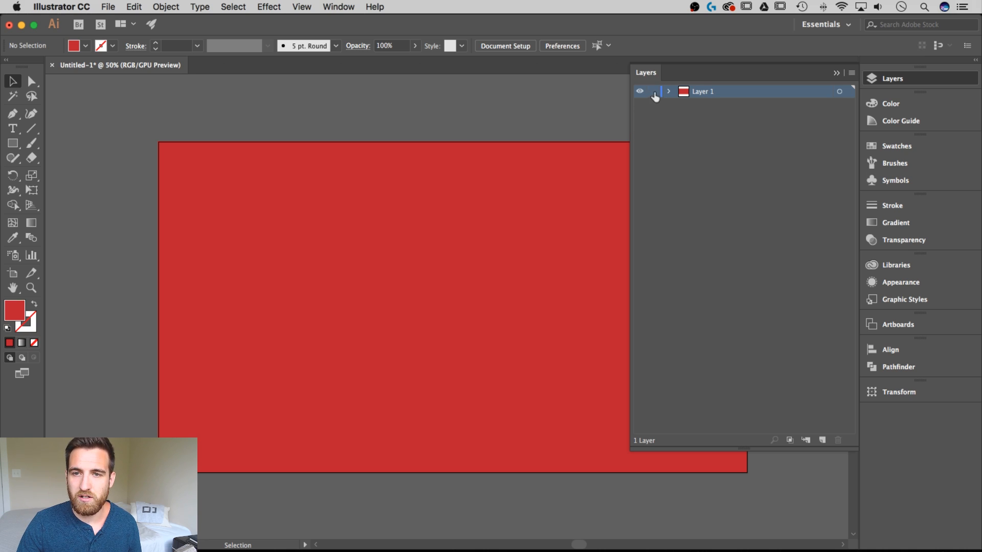
Close the layer list and delete the red rectangle covering the artboard
left_click(836, 73)
left_click(643, 163)
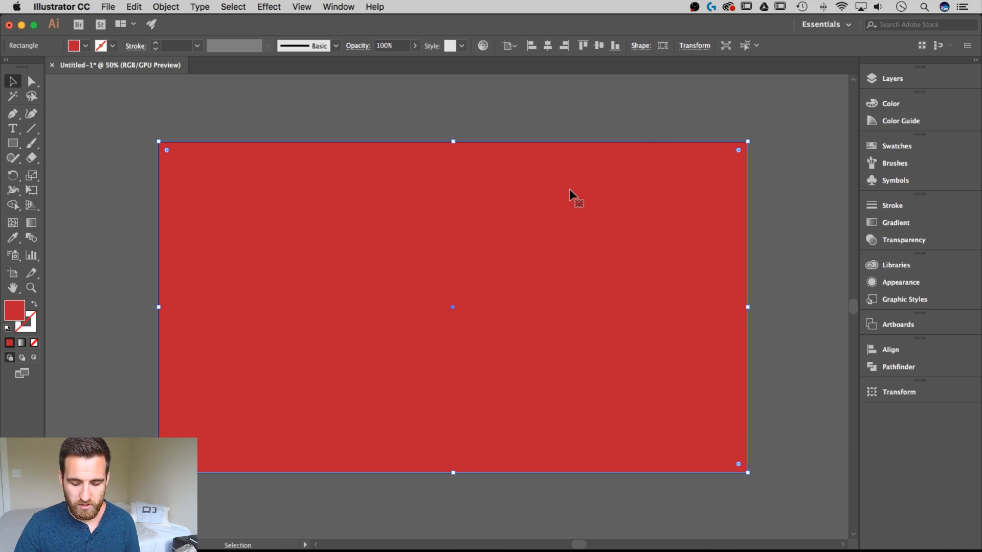
key("Delete")
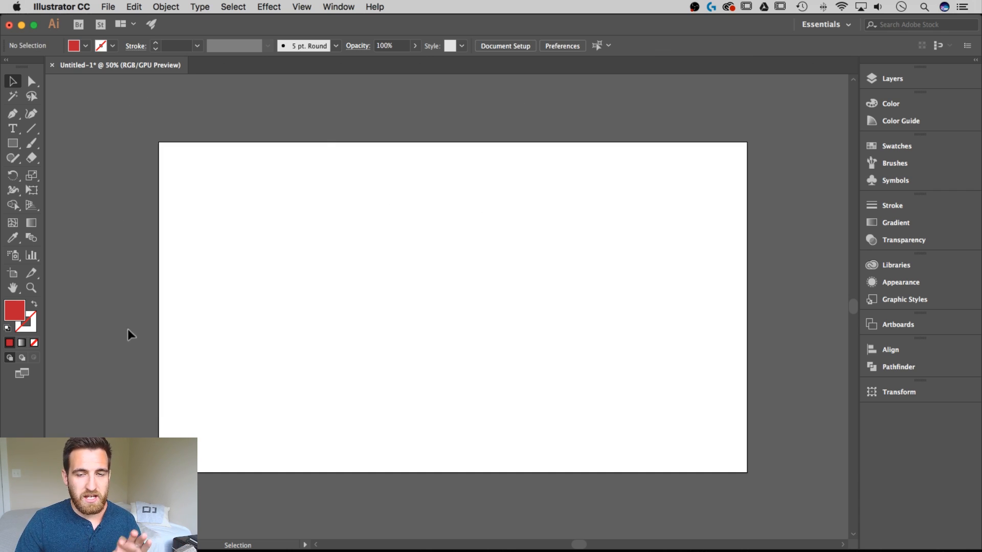
Preview the four interface brightness levels in the User Interface preferences, ending on Medium Dark
left_click(61, 6)
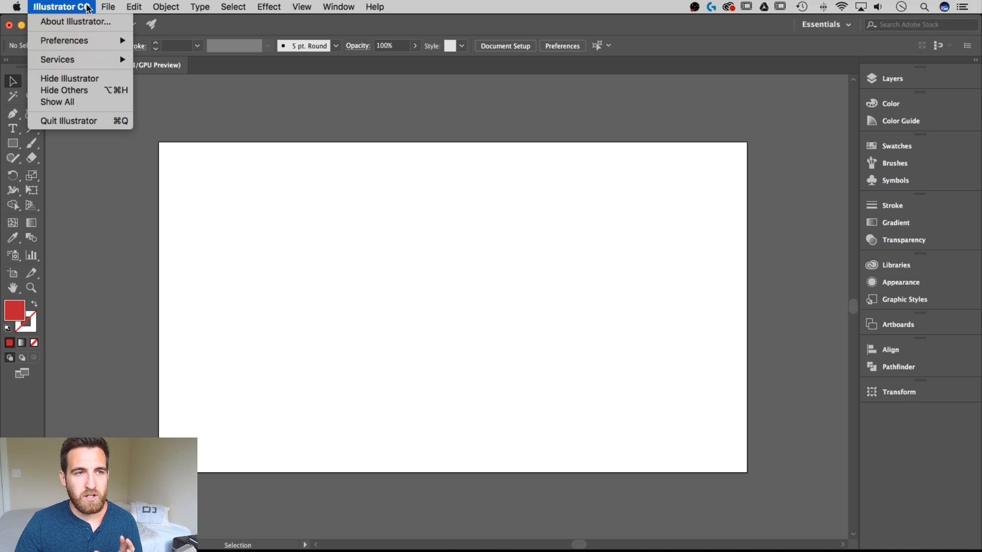
mouse_move(132, 37)
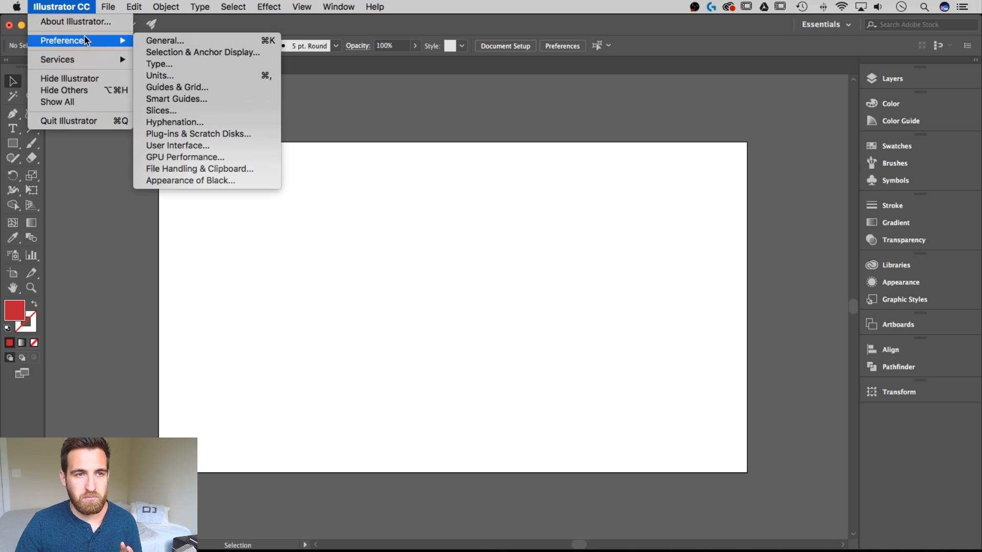
left_click(189, 146)
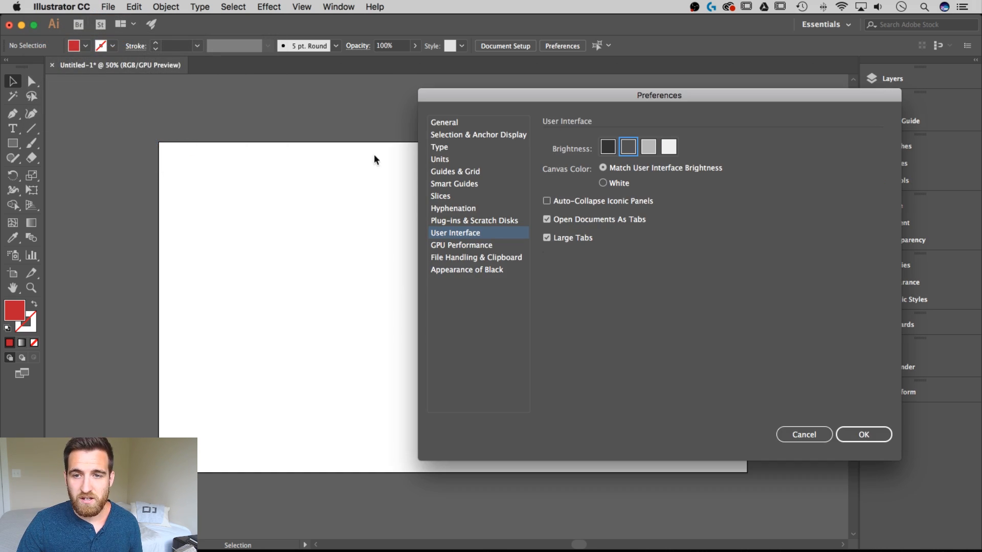
left_click_drag(656, 93, 615, 90)
left_click(567, 145)
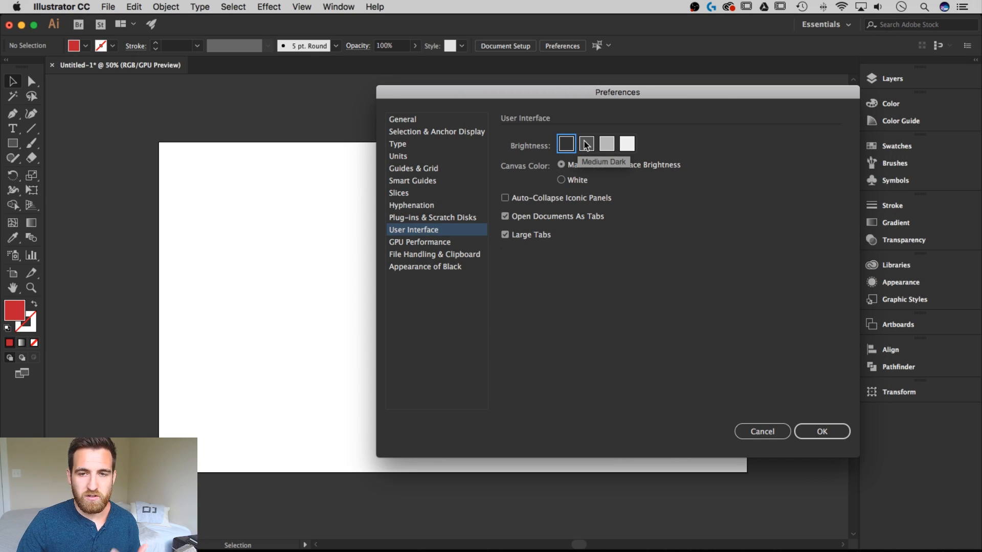
left_click(589, 145)
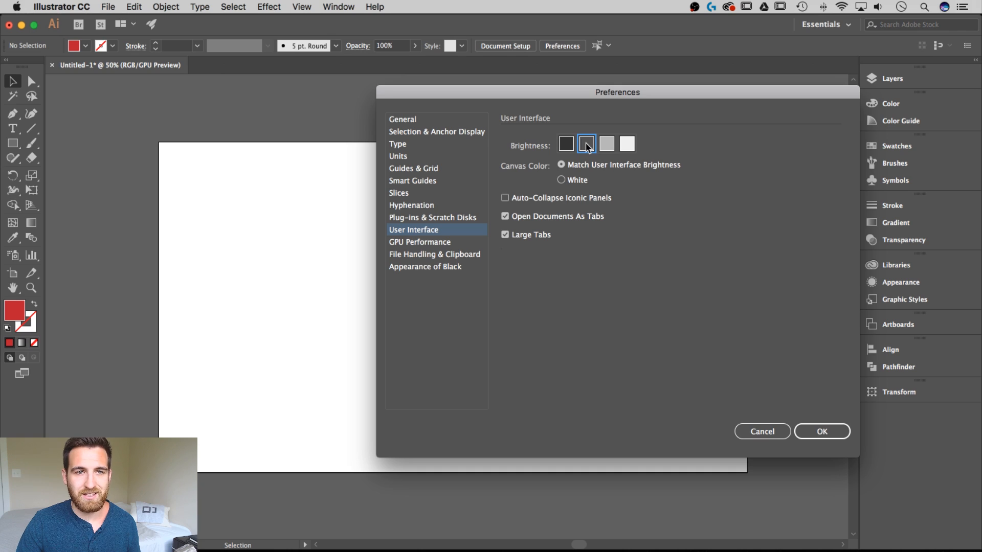
left_click(606, 145)
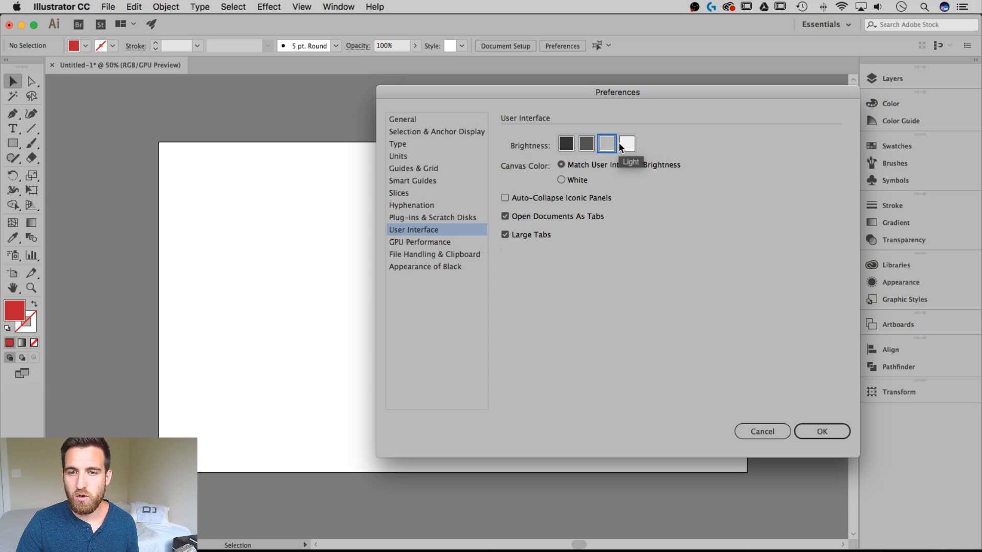
left_click(623, 143)
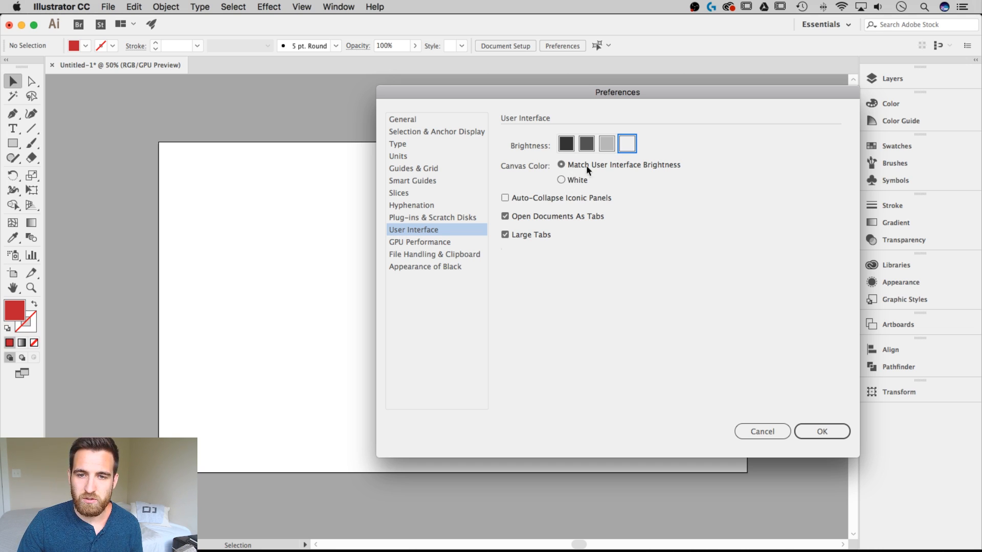
left_click(605, 143)
left_click(586, 144)
left_click(567, 145)
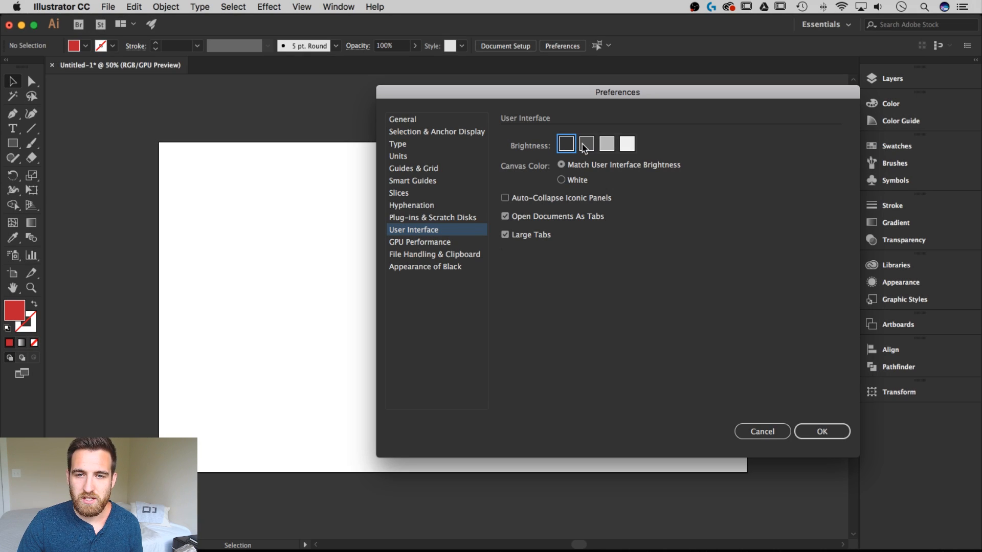
left_click(586, 143)
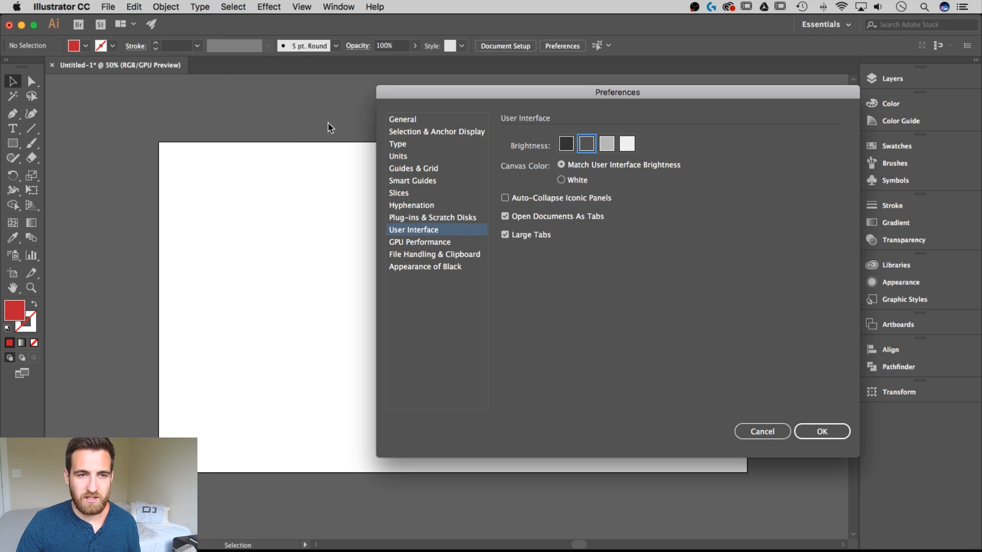
Try the white canvas color with the darkest brightness, restore Match User Interface Brightness with Medium Dark, and cancel the preferences
left_click(565, 145)
left_click(562, 180)
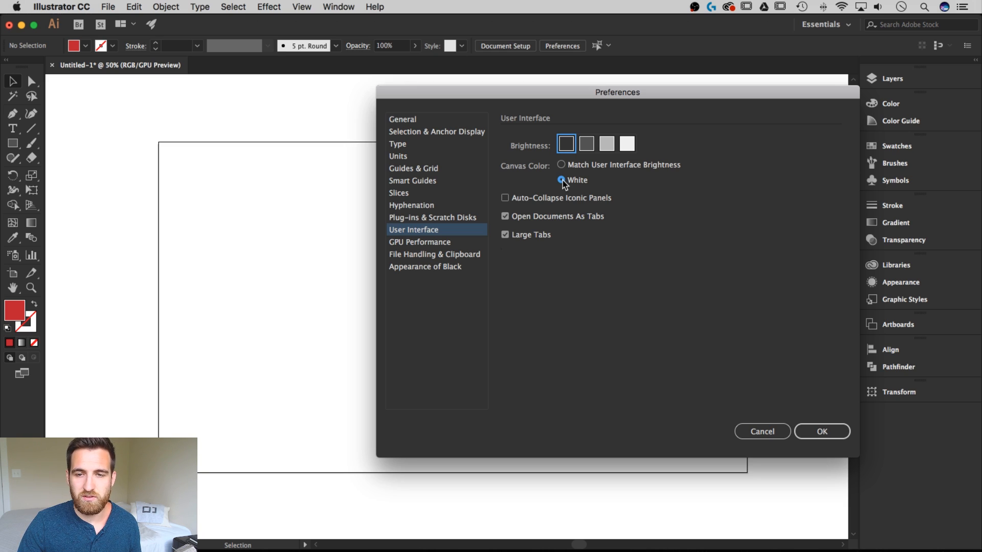
left_click(561, 165)
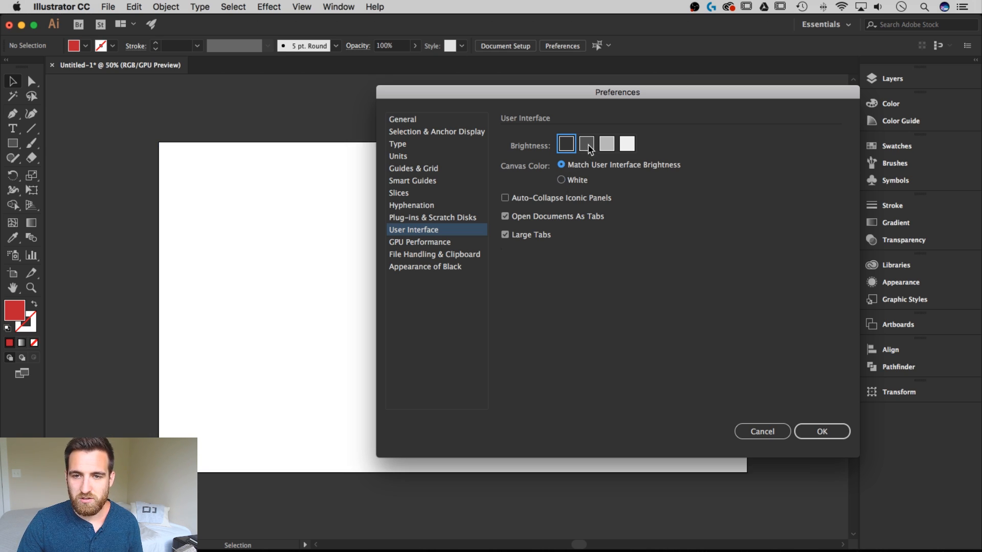
left_click(588, 145)
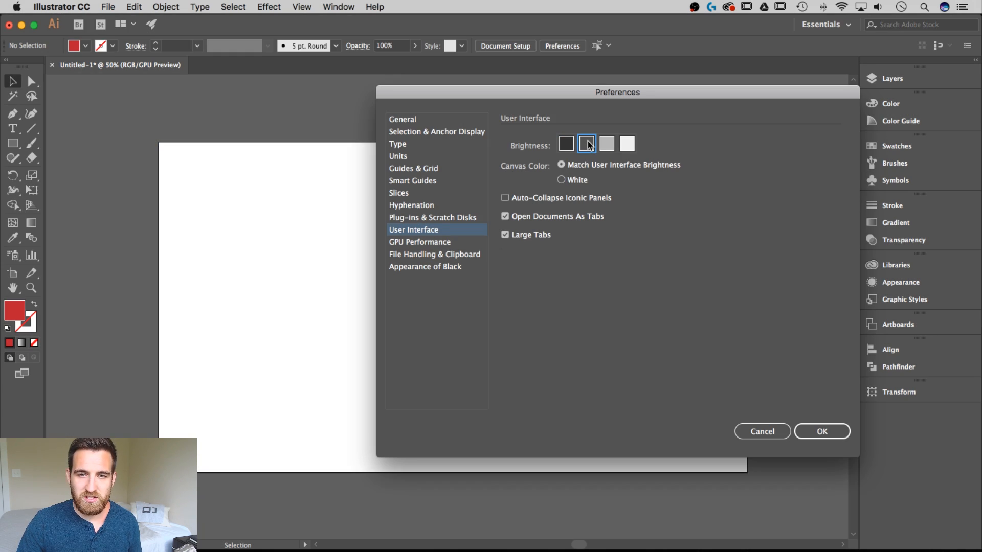
left_click(767, 433)
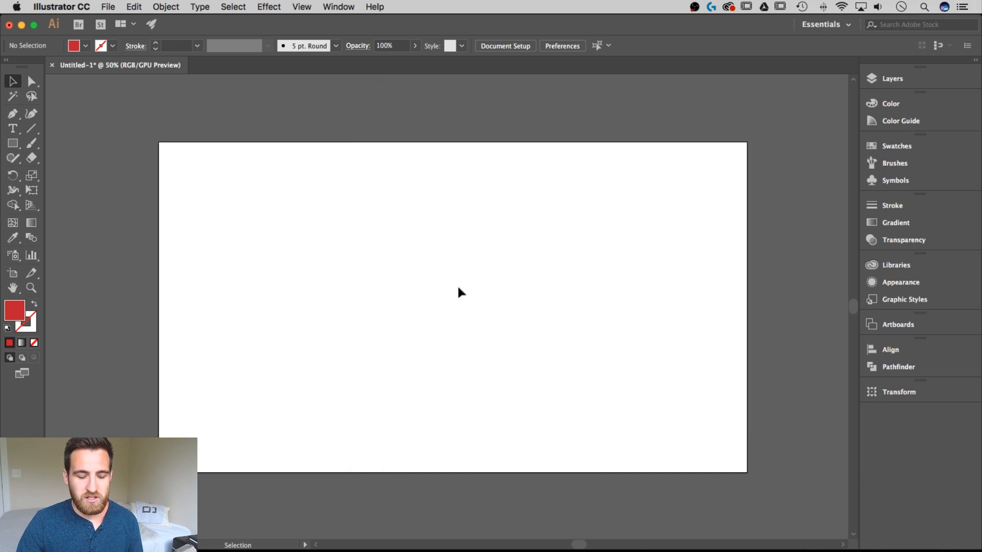
Add the text PIXEL & BRACKET as a text object on the artboard
left_click(86, 45)
left_click(25, 67)
left_click(287, 192)
key("t")
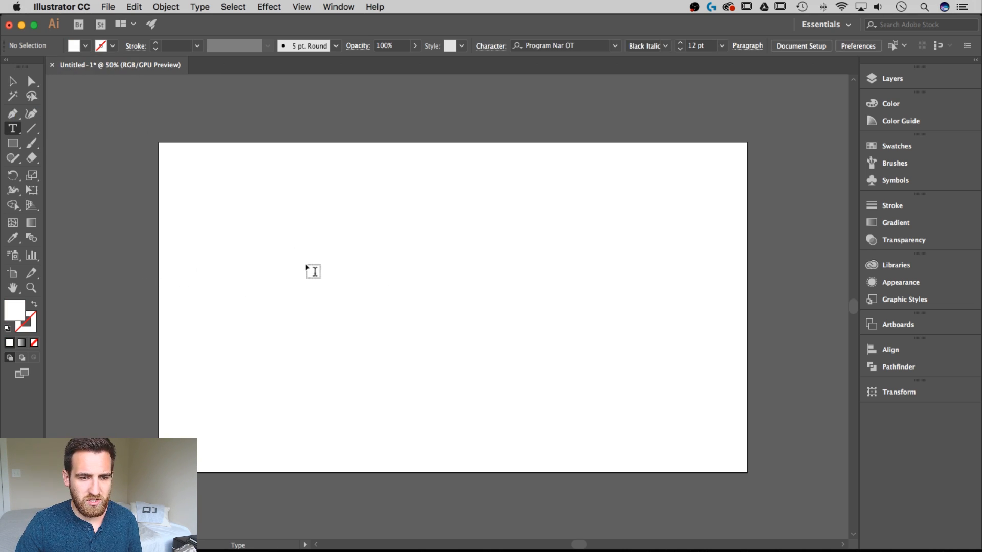
left_click(307, 260)
key("BackSpace")
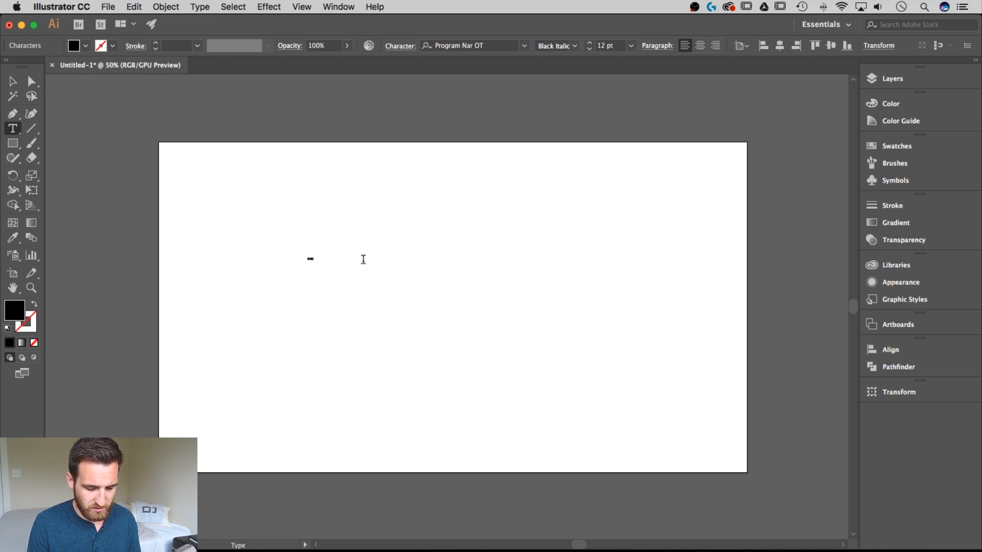
left_click(13, 81)
key("super+t")
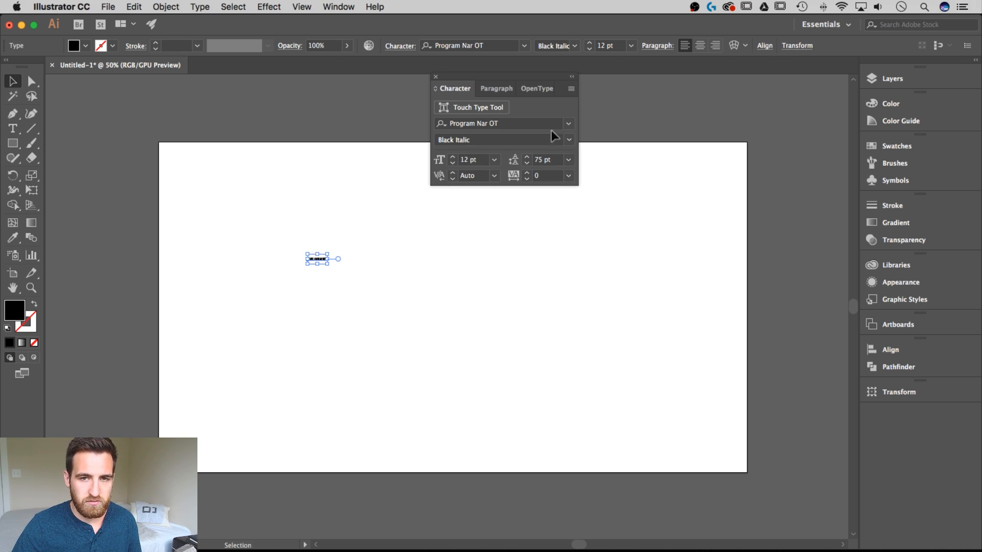
left_click(436, 76)
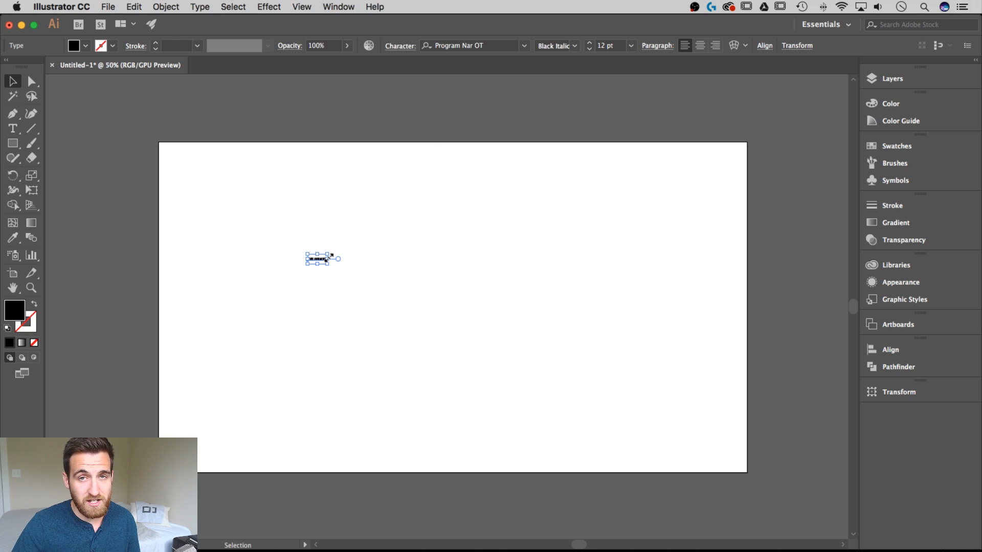
Enlarge the PIXEL & BRACKET text to about 161 pt near the artboard's middle and fill it with white
left_click_drag(323, 262, 459, 212)
left_click_drag(397, 255, 517, 273)
left_click(87, 47)
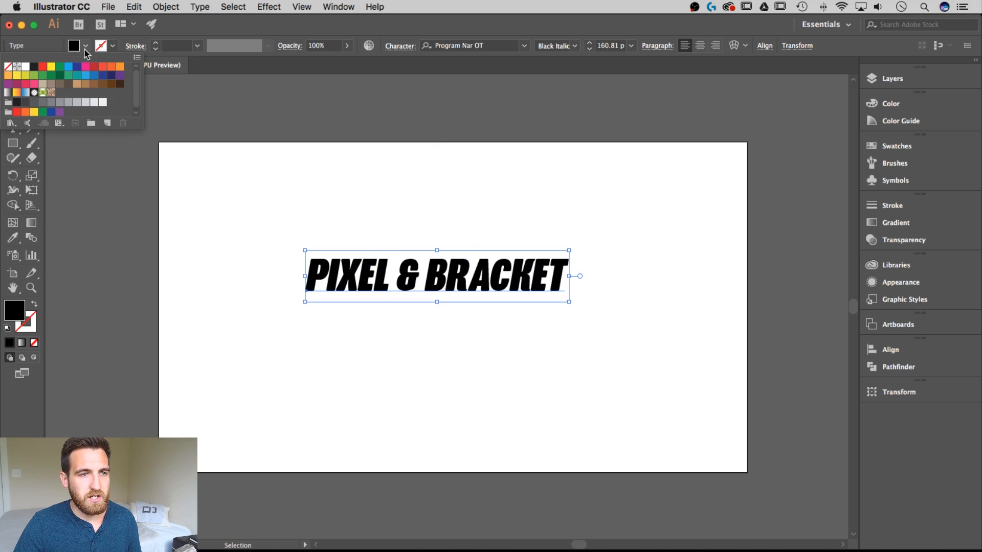
left_click(24, 71)
left_click(470, 210)
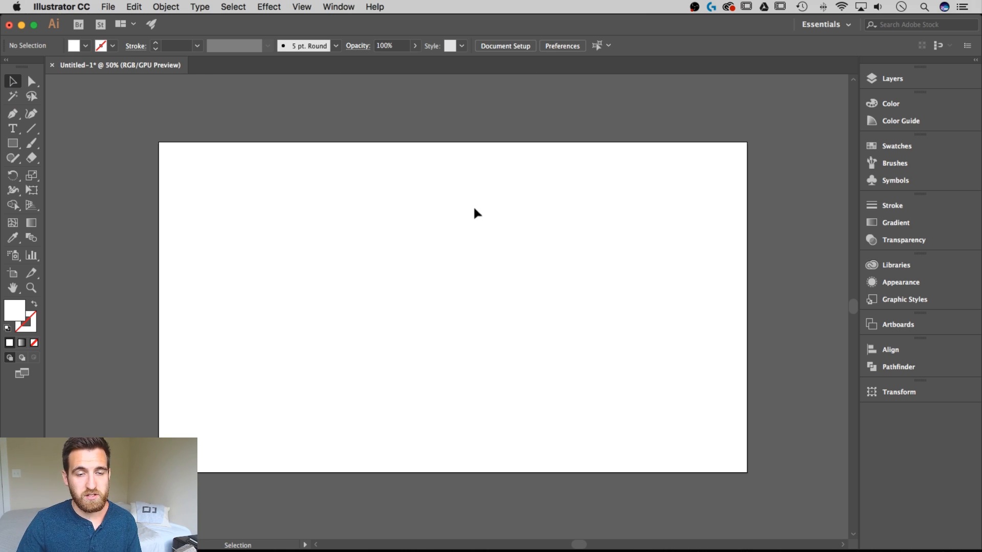
Show the transparency grid behind the artwork
left_click(300, 6)
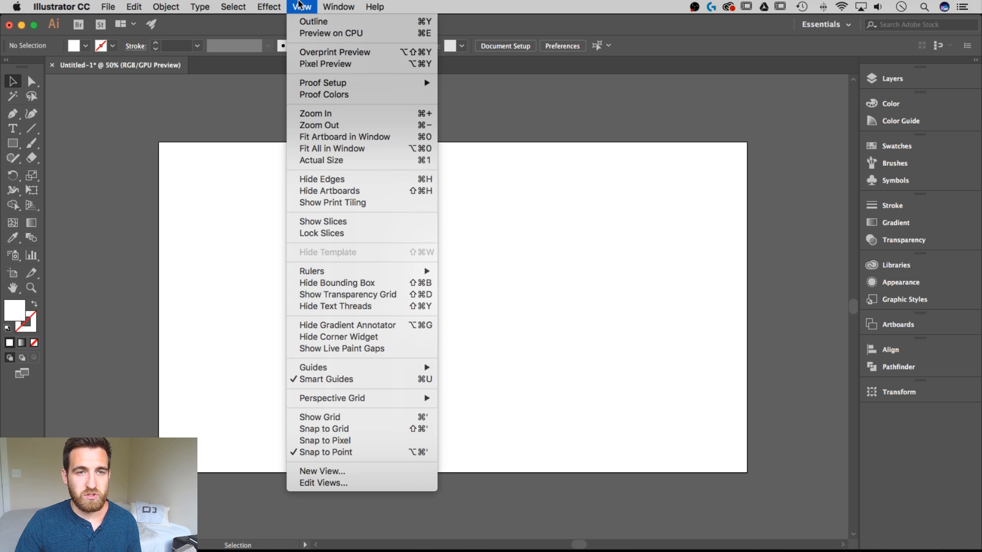
left_click(346, 294)
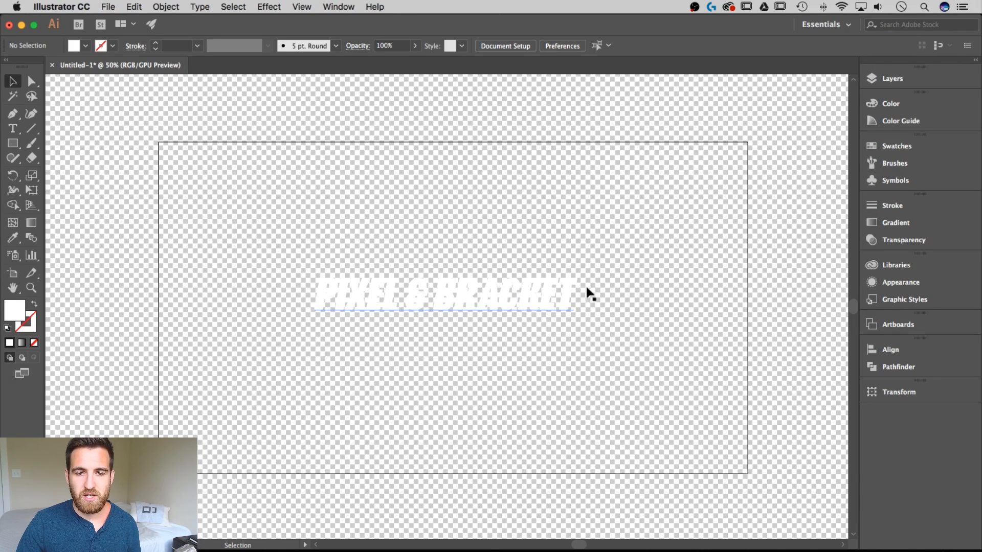
Set both transparency grid colors to black in the document setup and apply the change
left_click(499, 47)
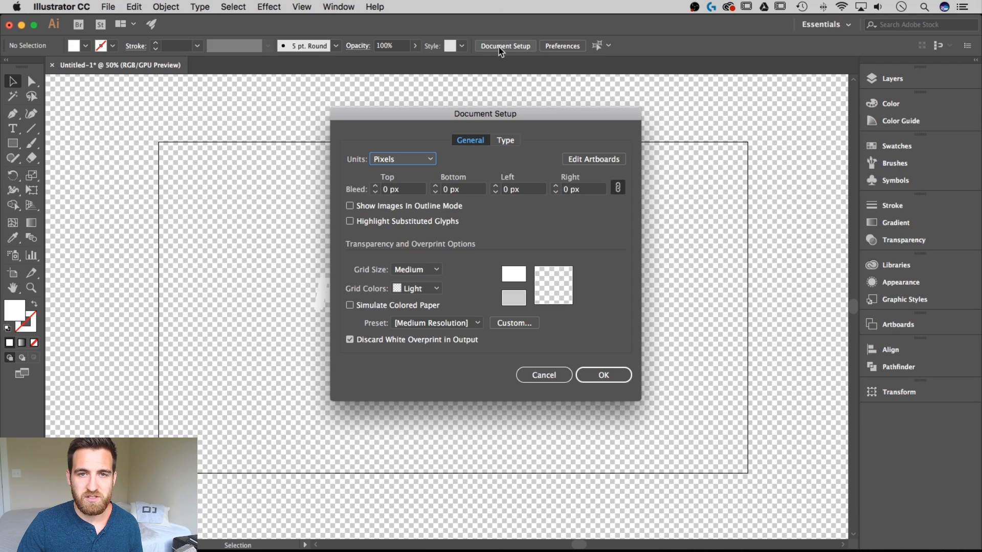
left_click_drag(482, 114, 660, 121)
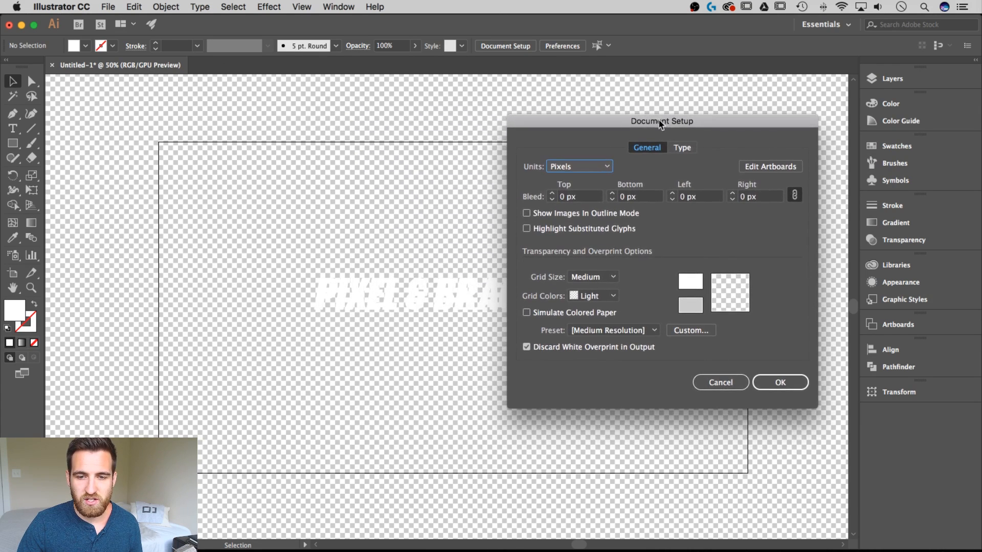
left_click(695, 284)
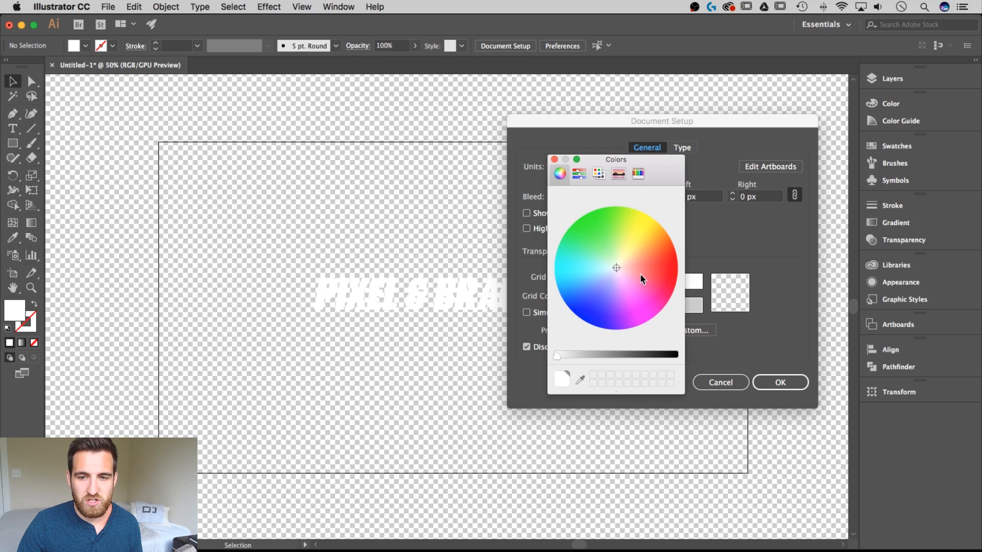
left_click_drag(624, 357, 680, 354)
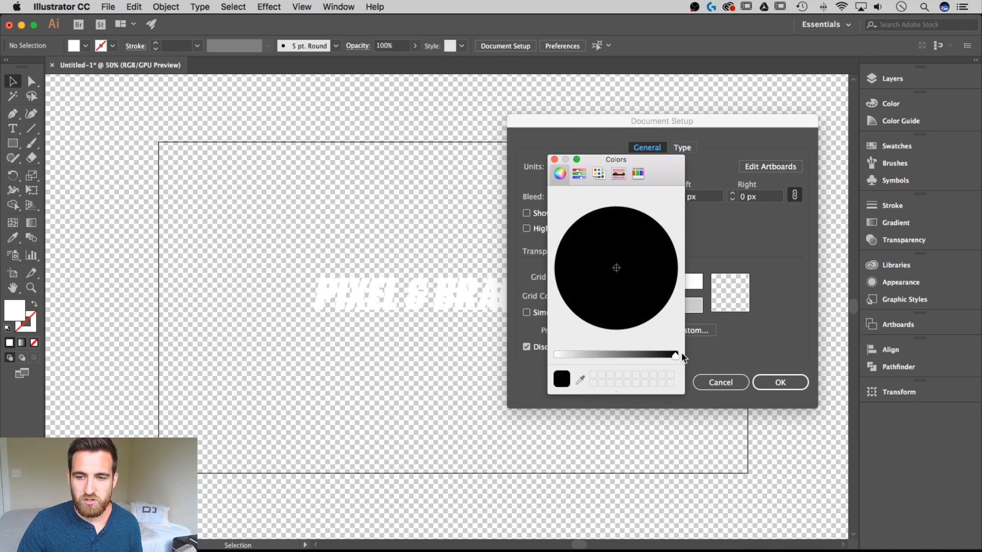
left_click(554, 159)
left_click(683, 310)
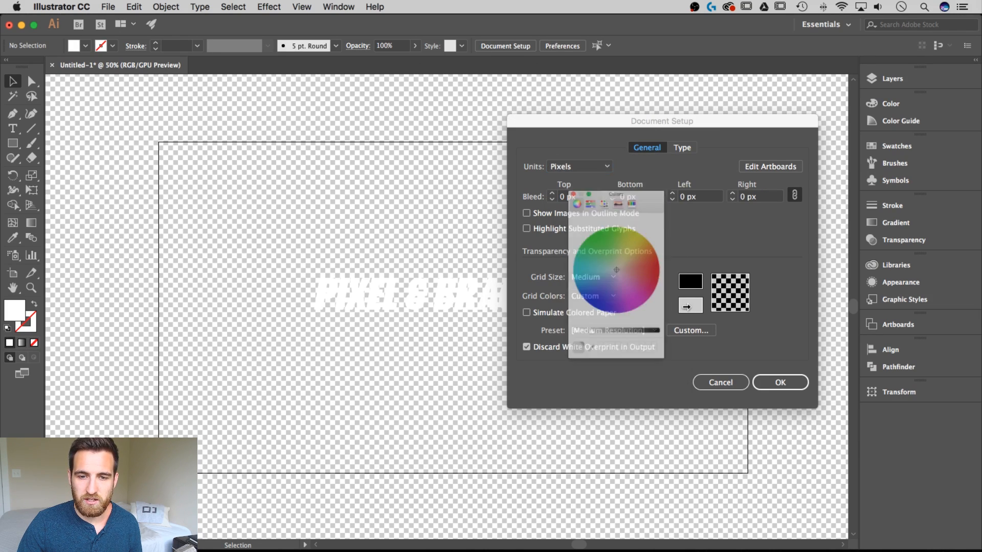
left_click_drag(624, 354, 677, 355)
left_click(554, 160)
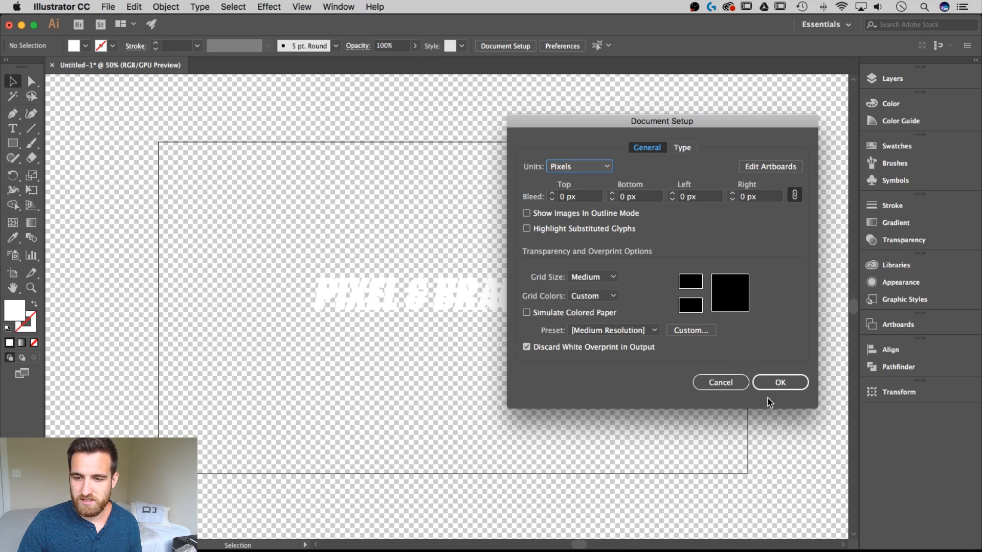
left_click(772, 385)
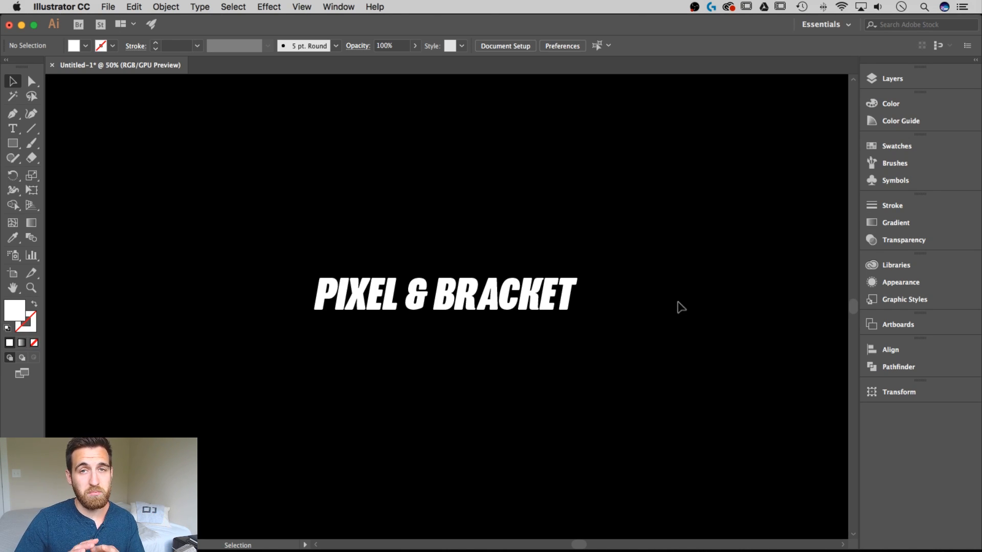
Hide the transparency grid and leave the PIXEL & BRACKET text deselected
left_click(507, 295)
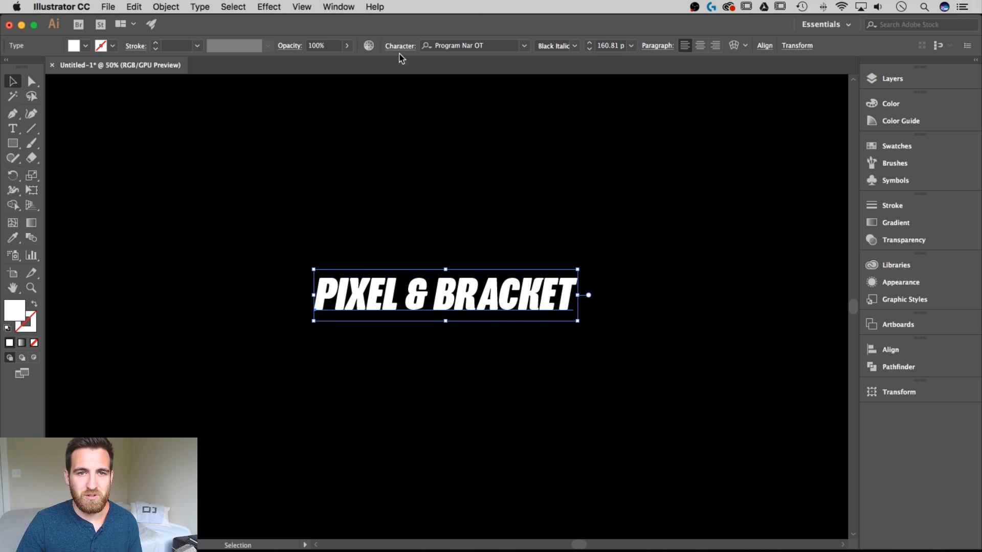
left_click(302, 7)
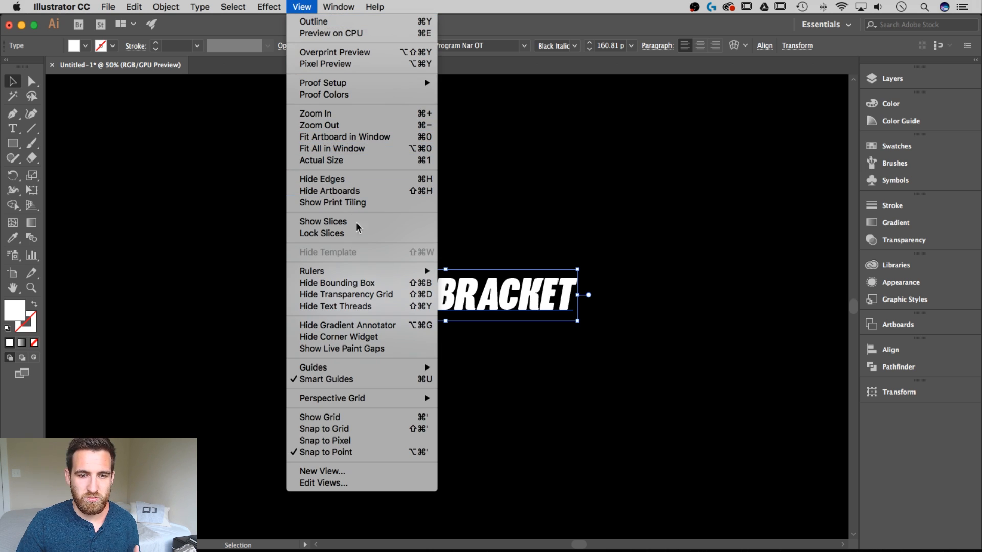
left_click(368, 294)
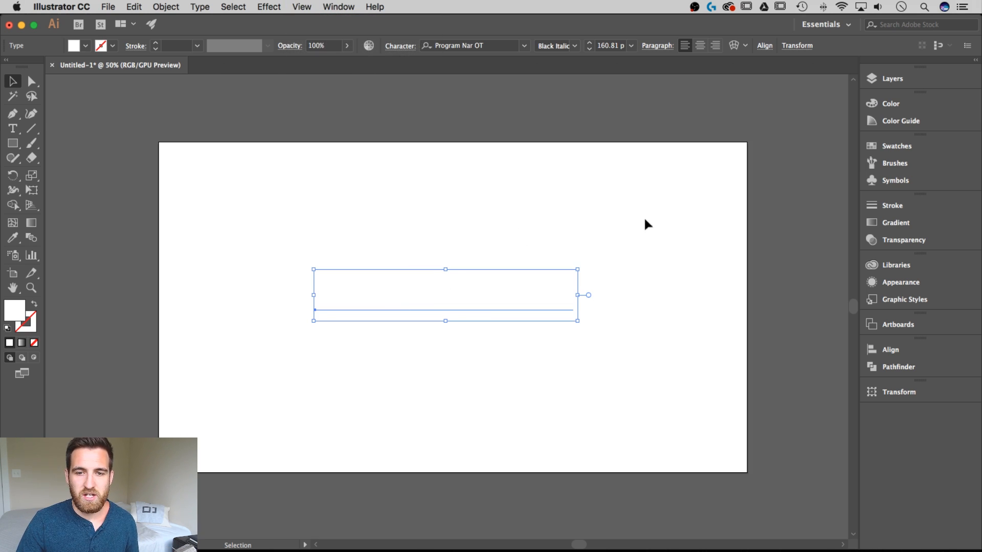
left_click(643, 216)
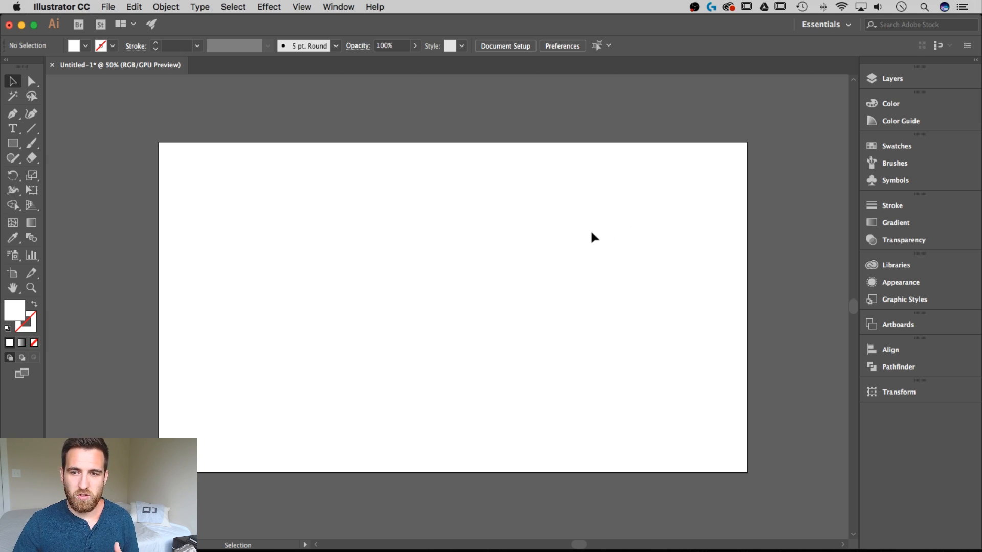